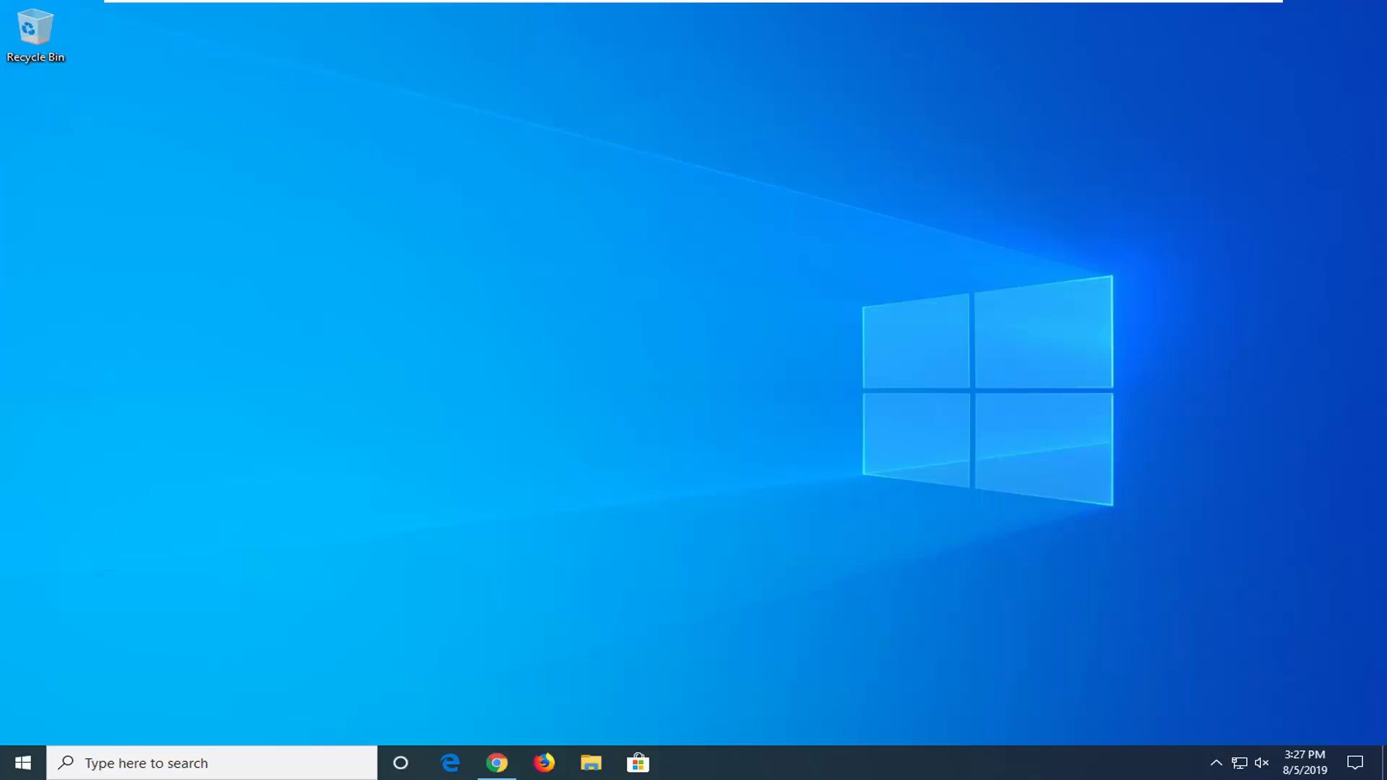
# Launch Chrome and load Intel Download Center page 28871 for the Server Chipset Driver.
pyautogui.click(501, 767)
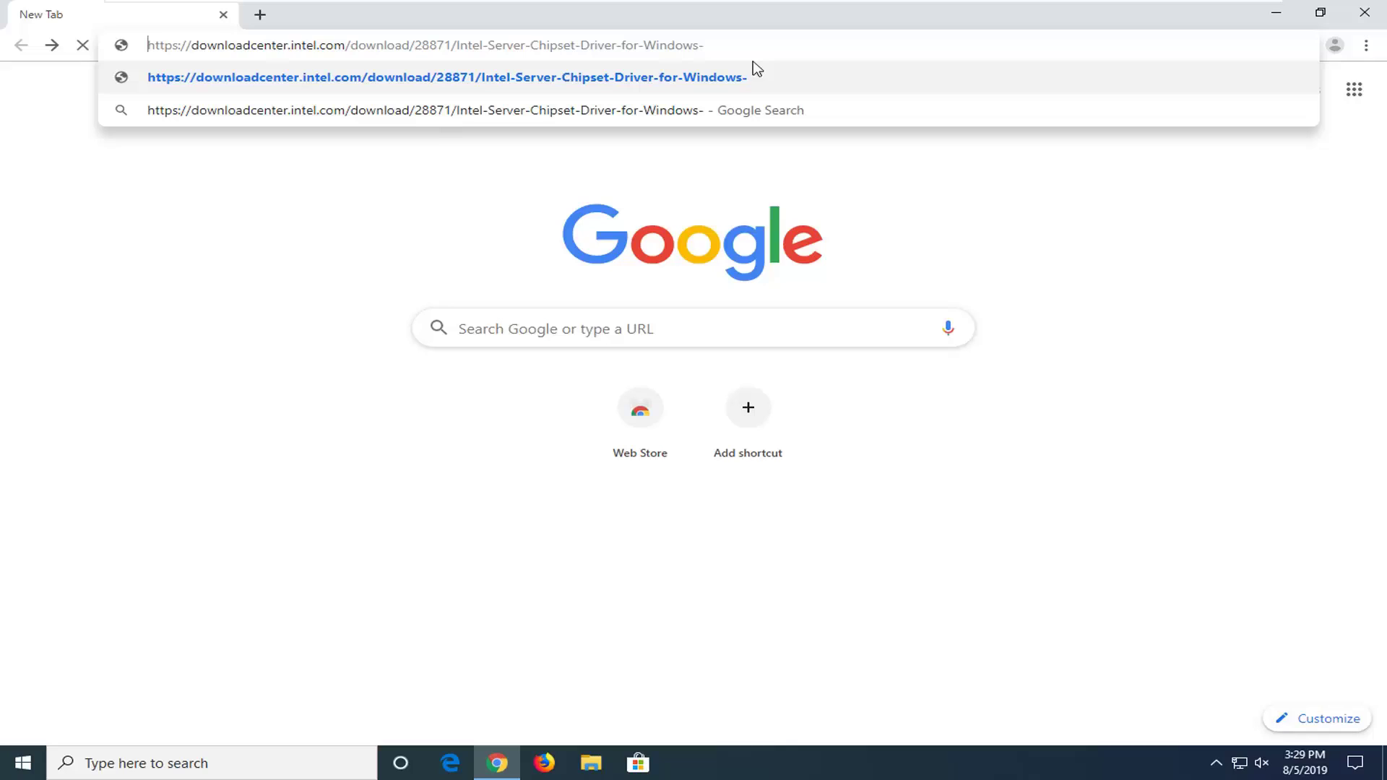
pyautogui.press('Return')
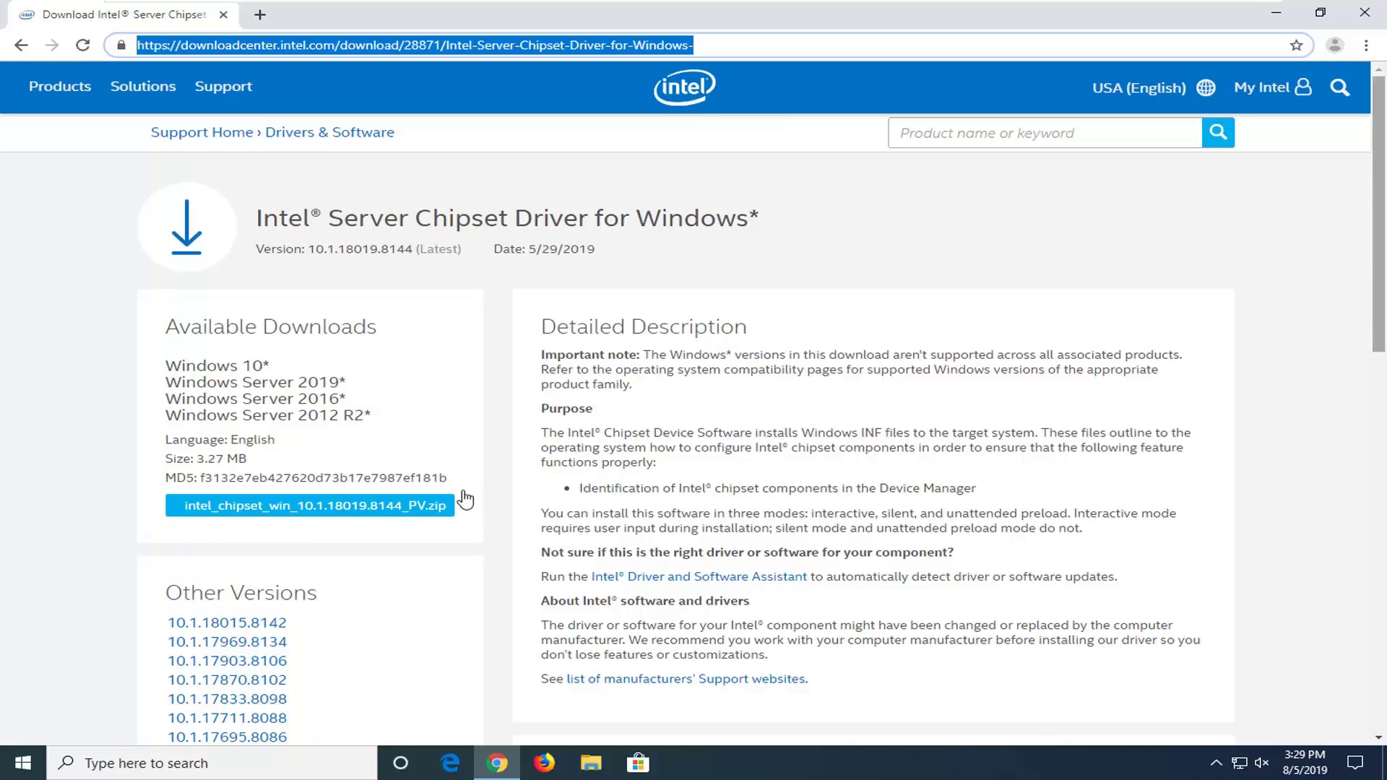
# Download intel_chipset_win_10.1.18019.8144_PV.zip, accepting Intel's license agreement.
pyautogui.click(335, 507)
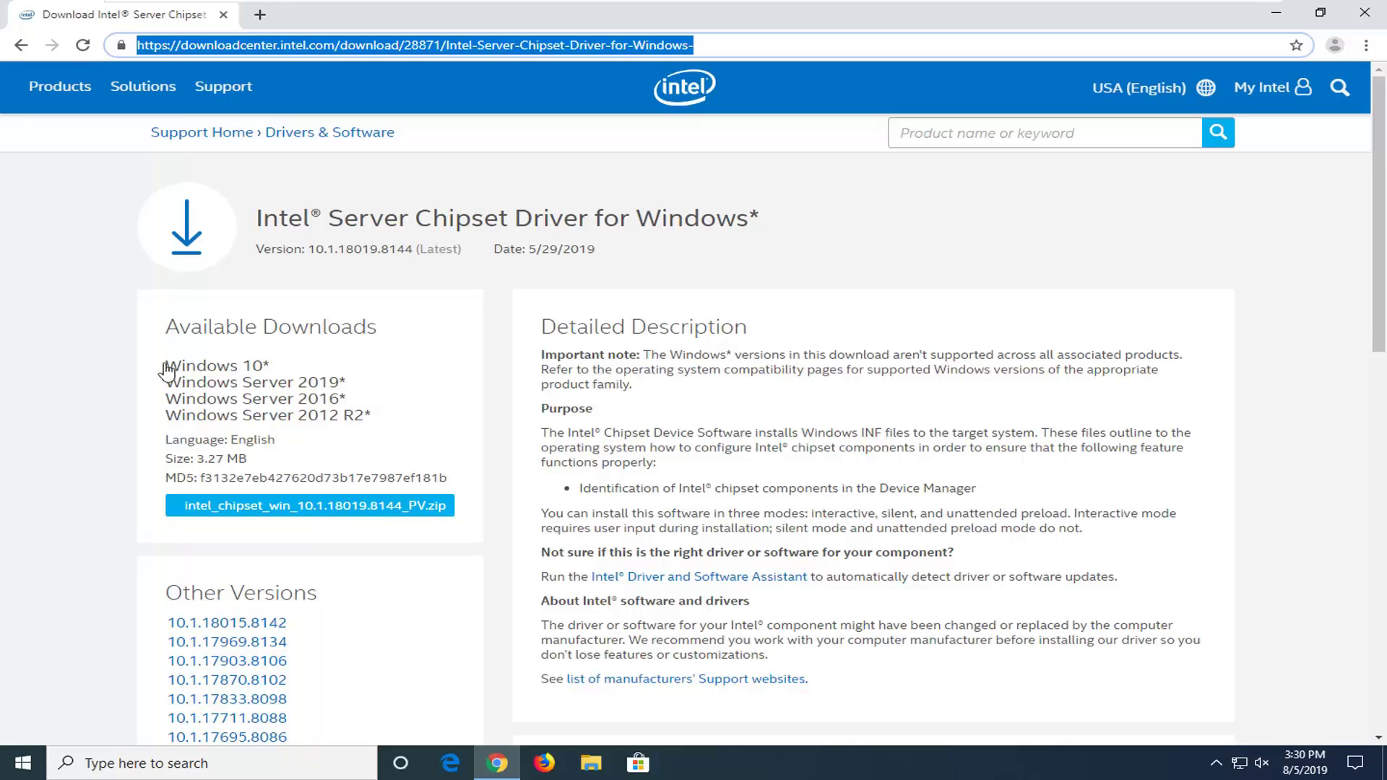
pyautogui.click(251, 509)
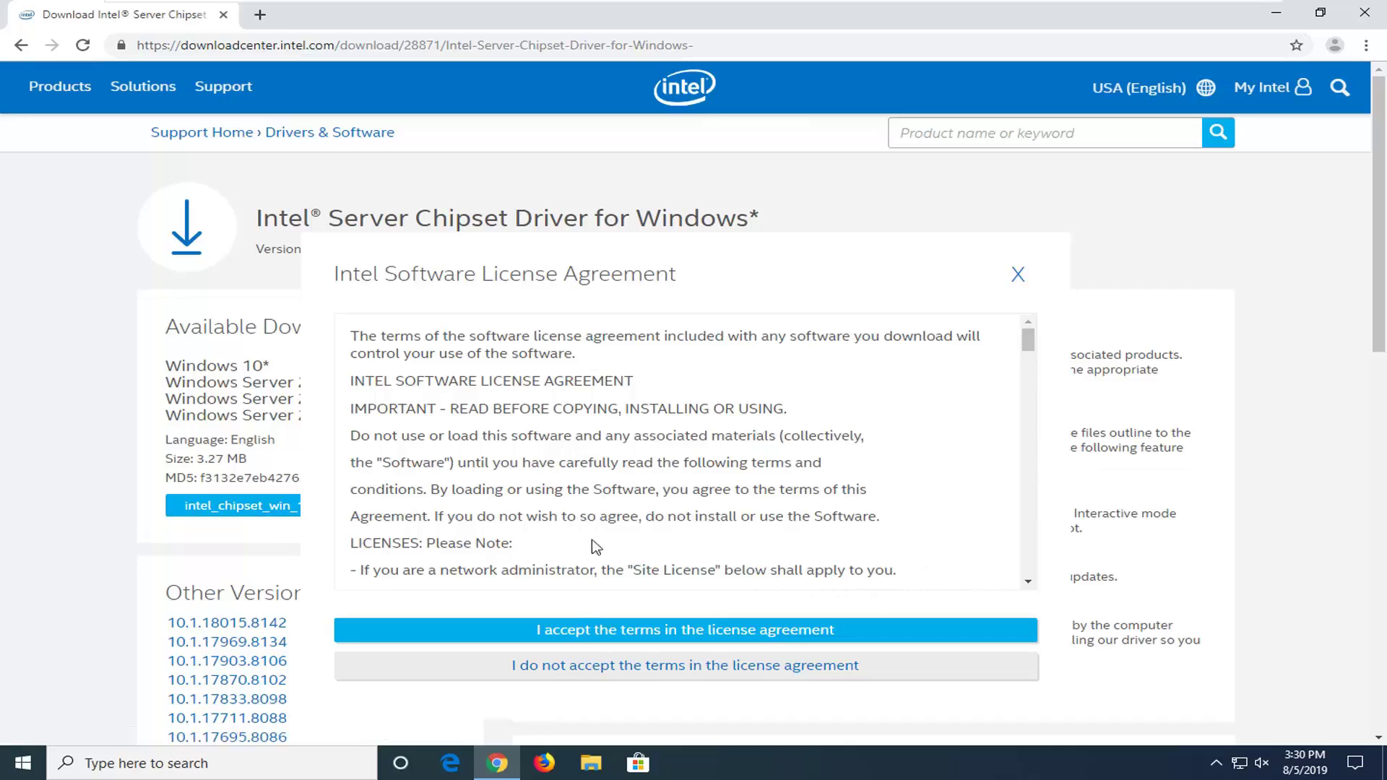
pyautogui.click(665, 635)
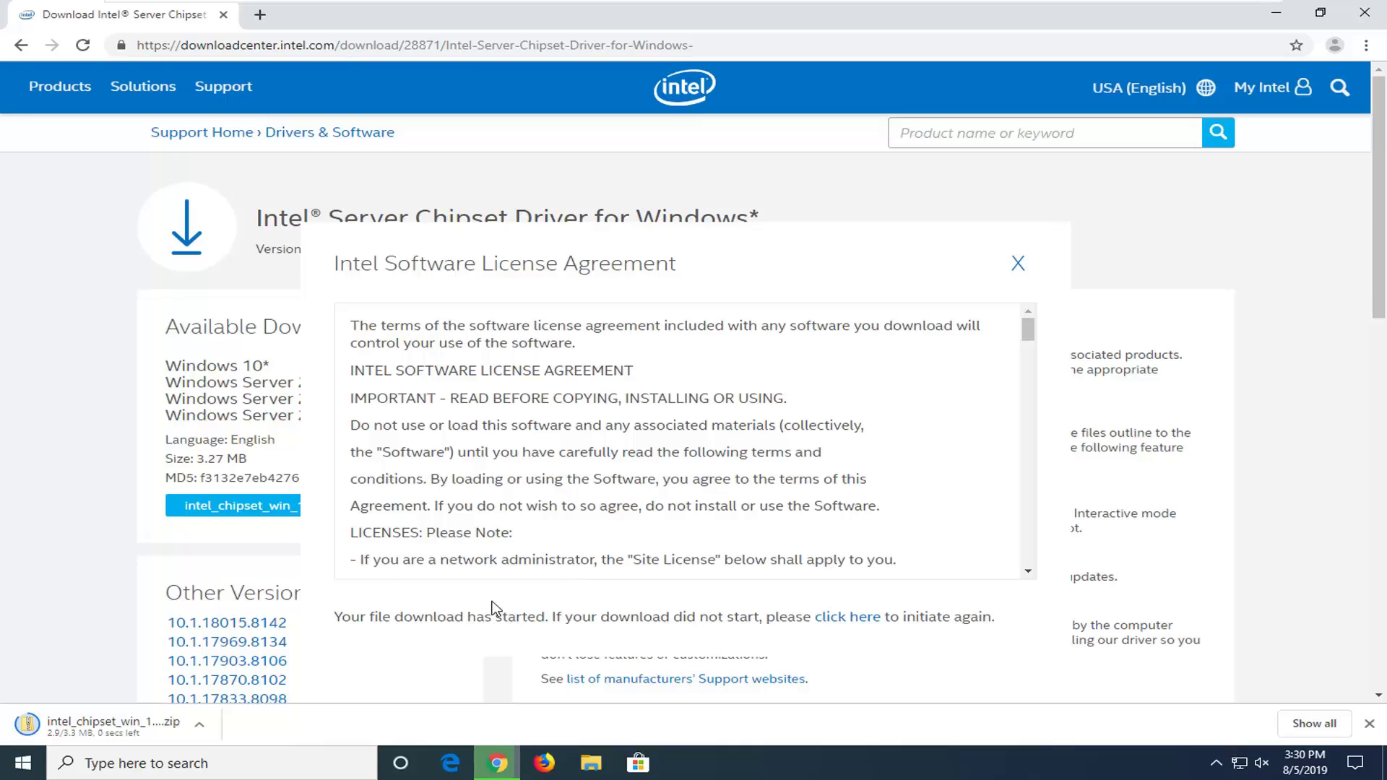
# Show the downloaded zip's inner chipset driver folder in File Explorer.
pyautogui.click(103, 731)
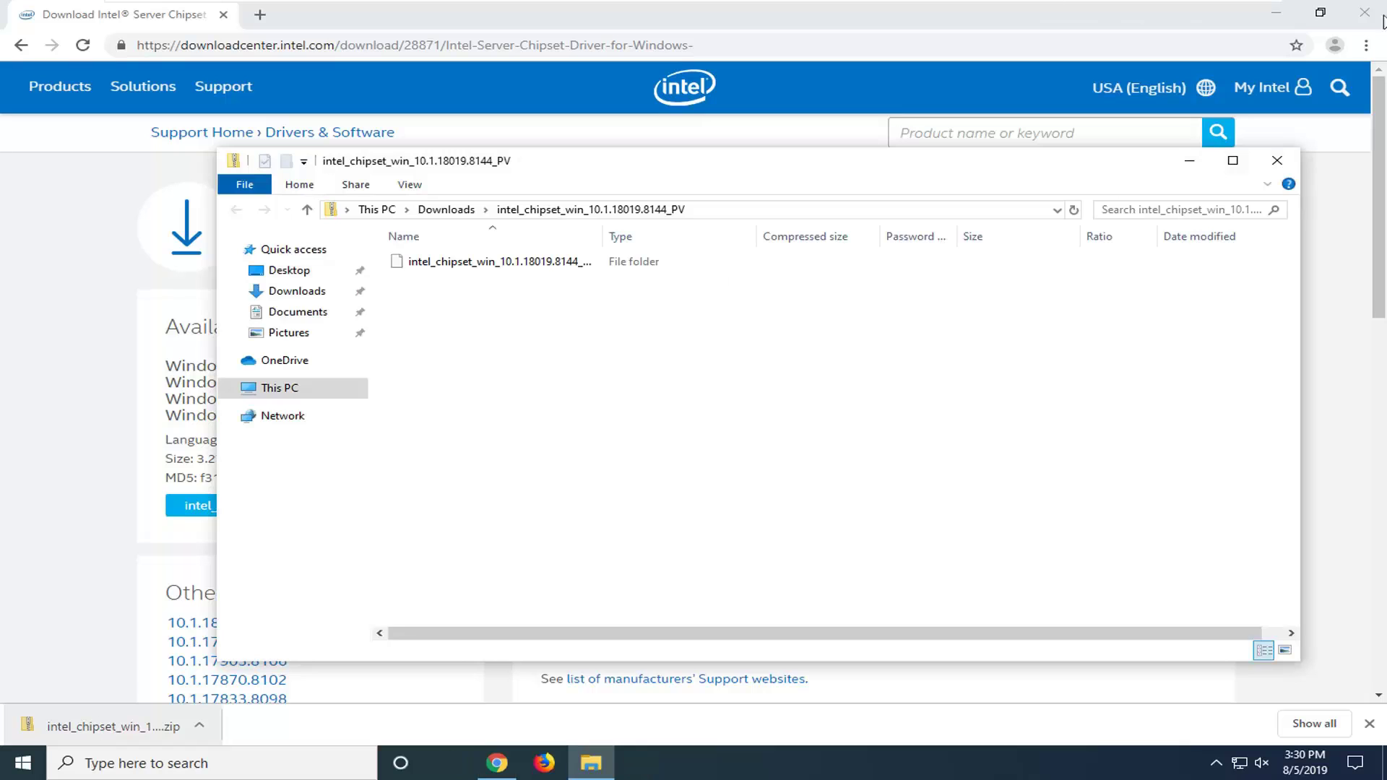
pyautogui.click(1276, 16)
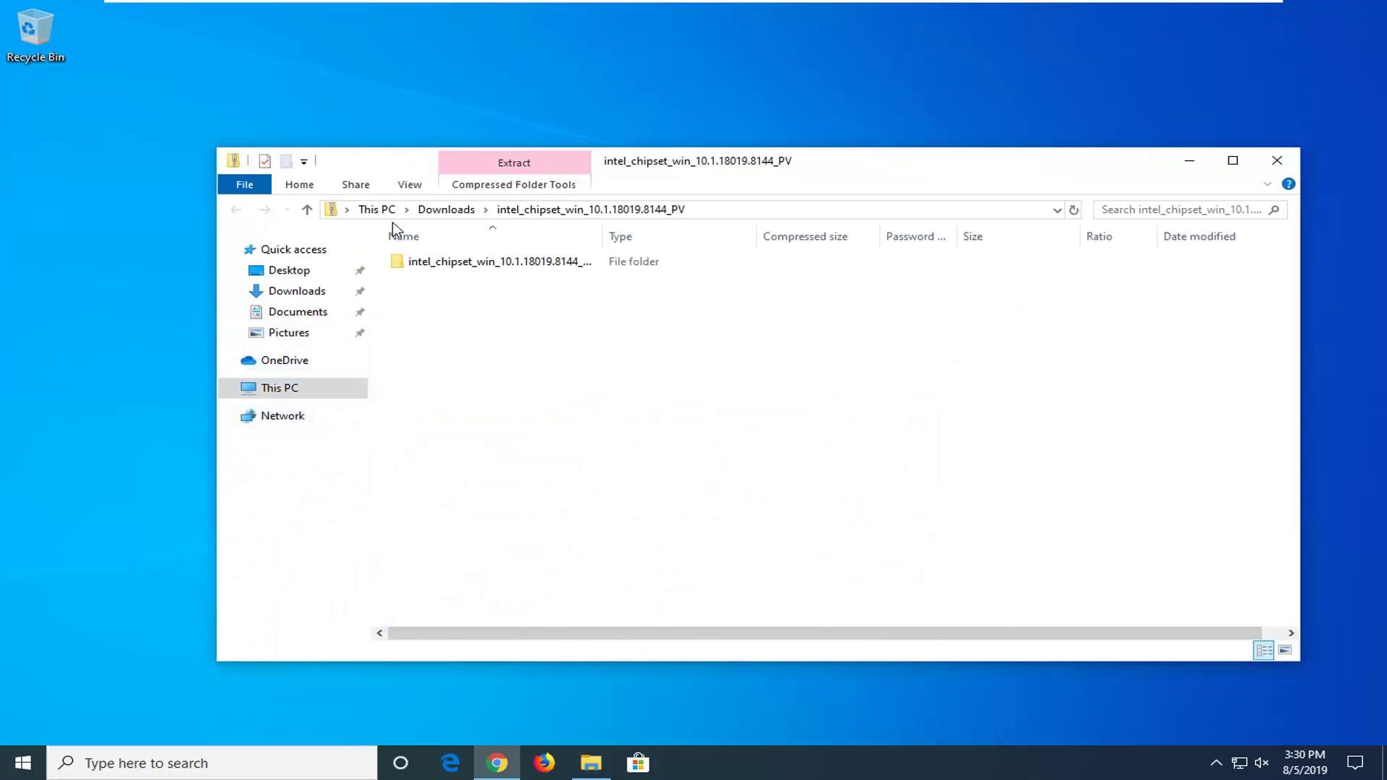
pyautogui.doubleClick(443, 265)
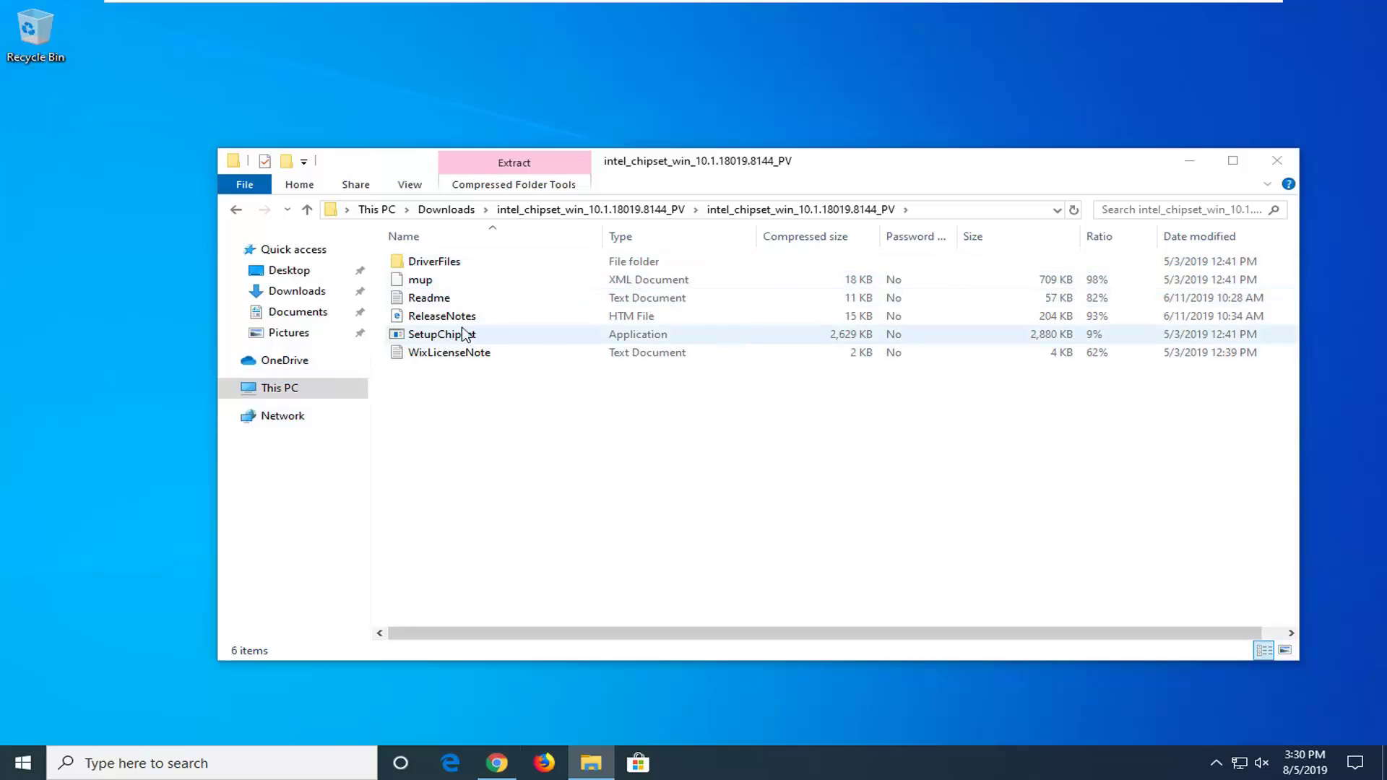
# Launch SetupChipset directly from the zip without extracting, then minimize Explorer.
pyautogui.click(423, 339)
pyautogui.doubleClick(423, 338)
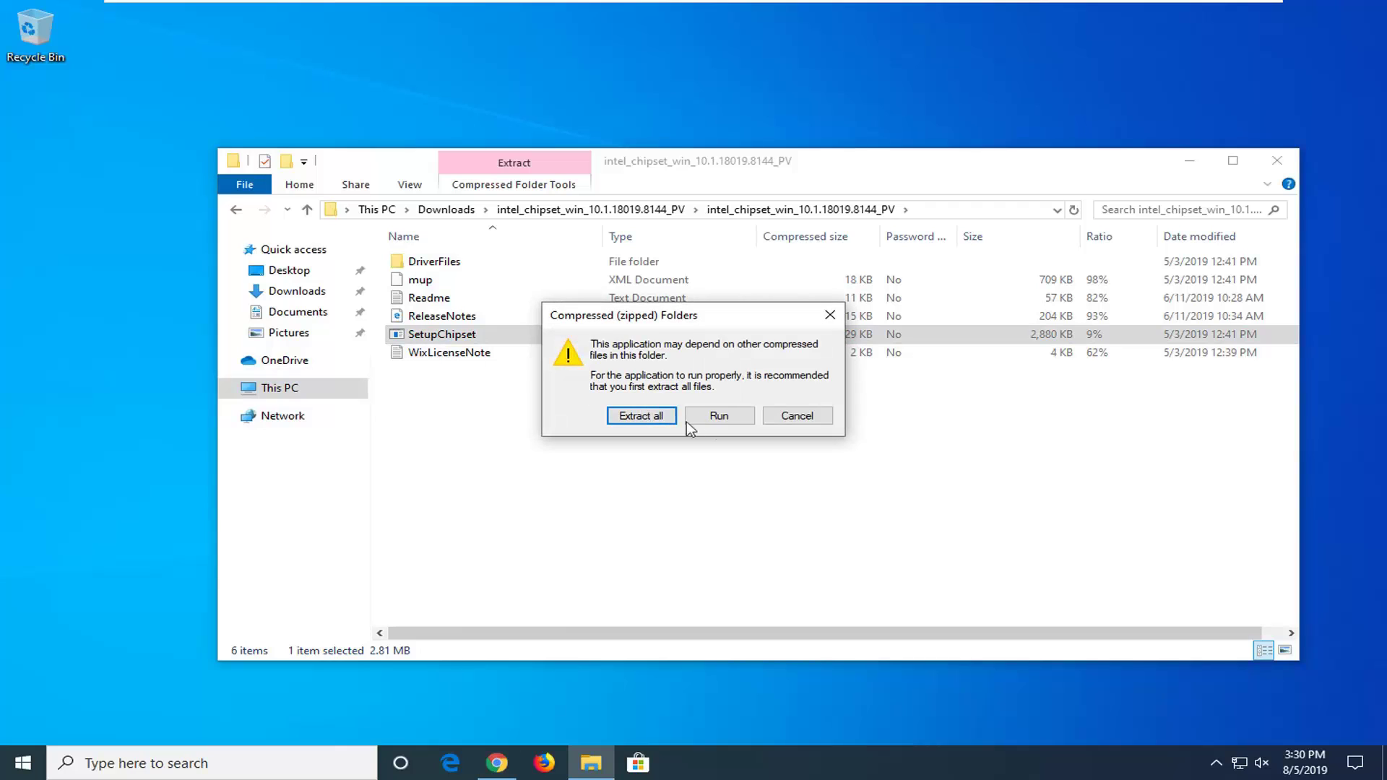
pyautogui.click(719, 416)
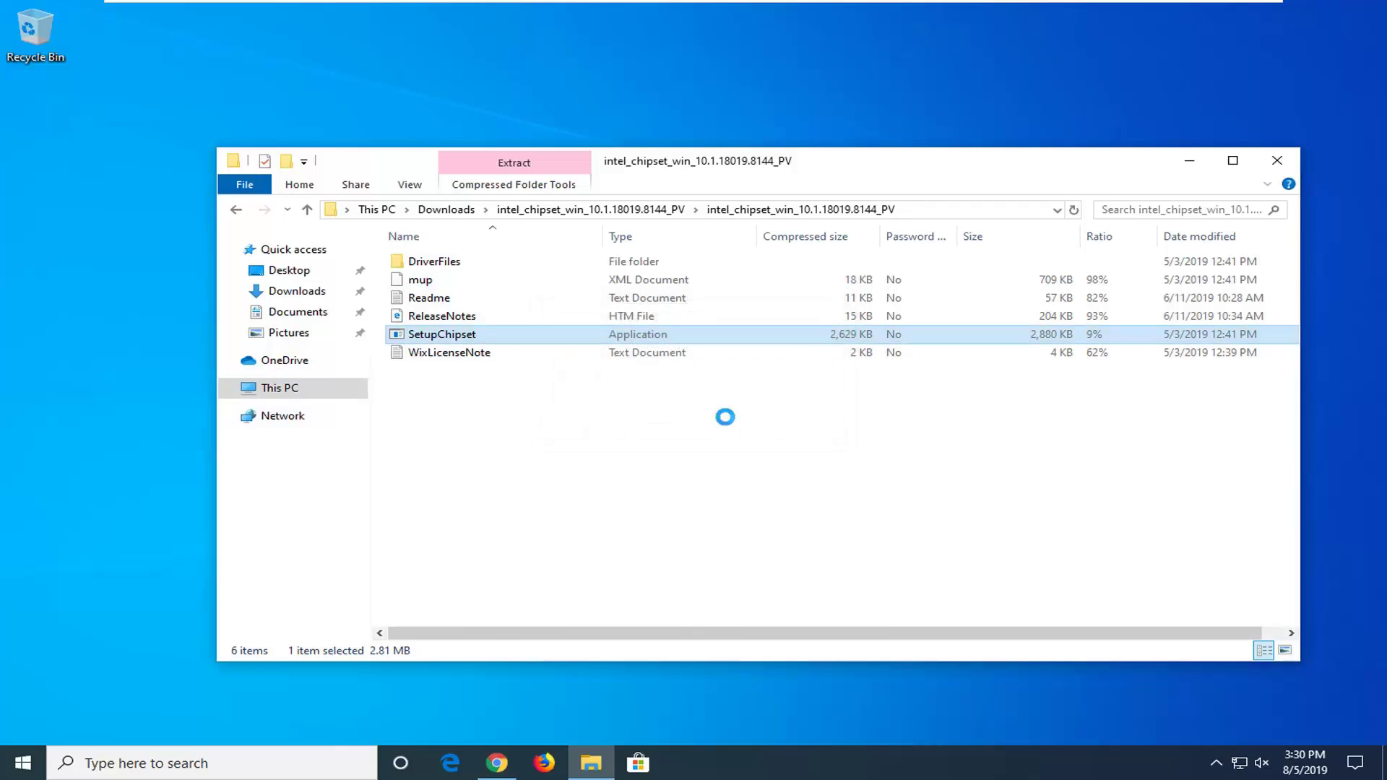
pyautogui.click(1189, 163)
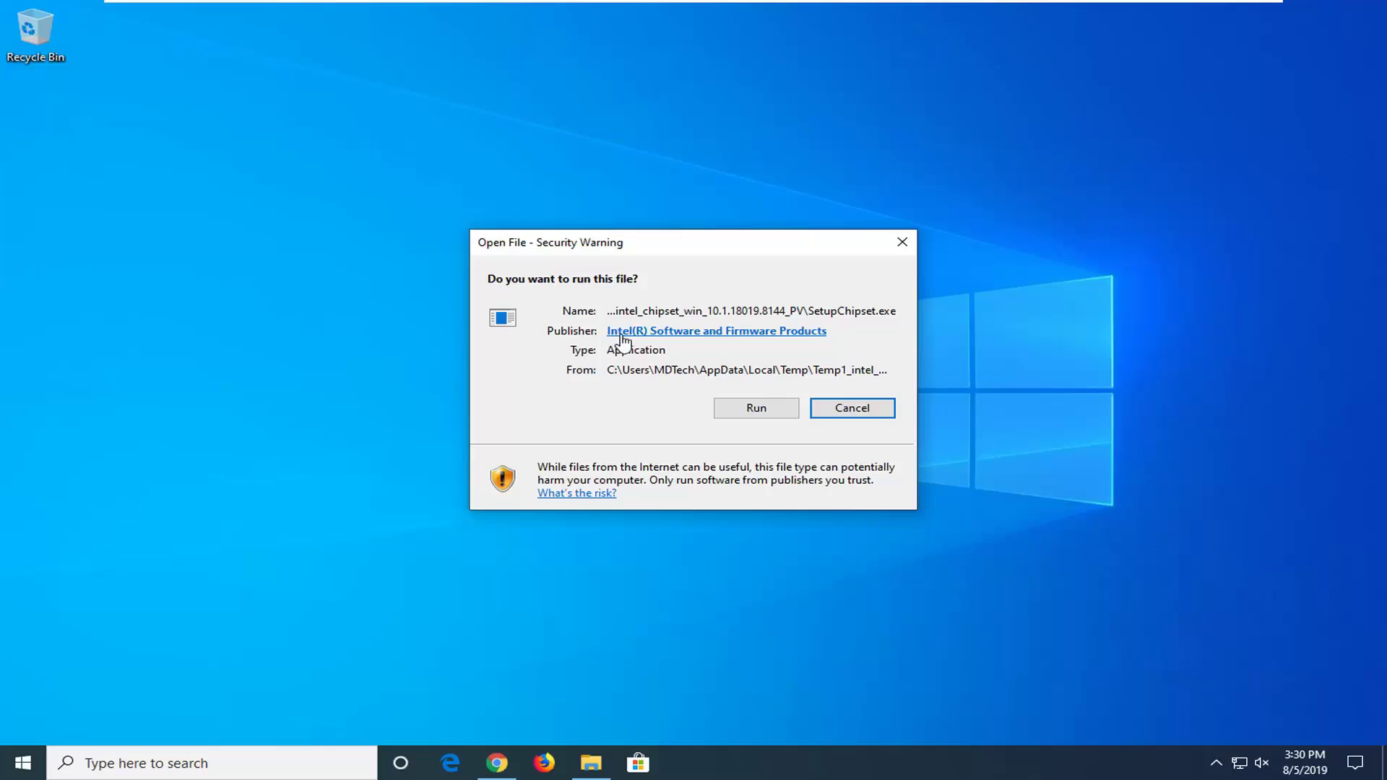
# Run the installer through welcome, license and readme, granting admin rights so installation begins.
pyautogui.click(758, 407)
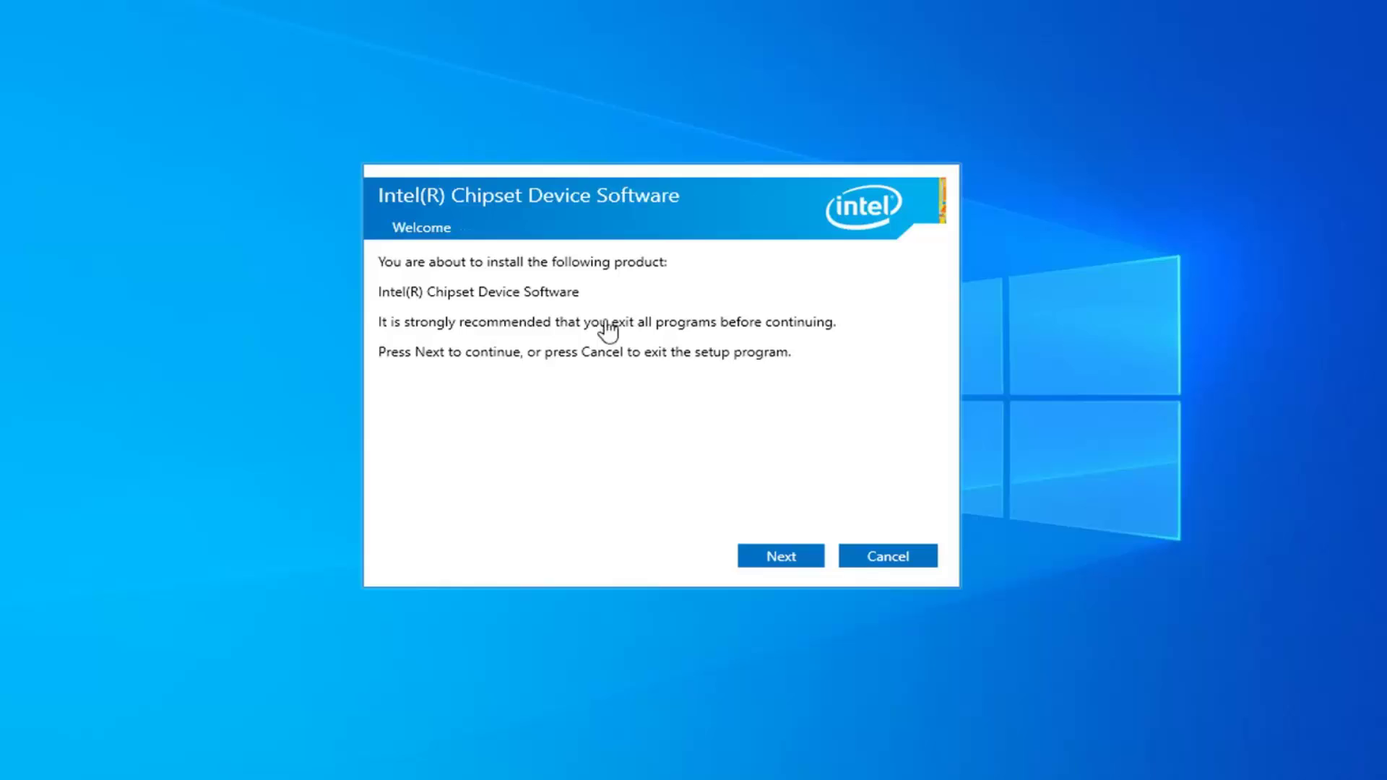
pyautogui.click(781, 562)
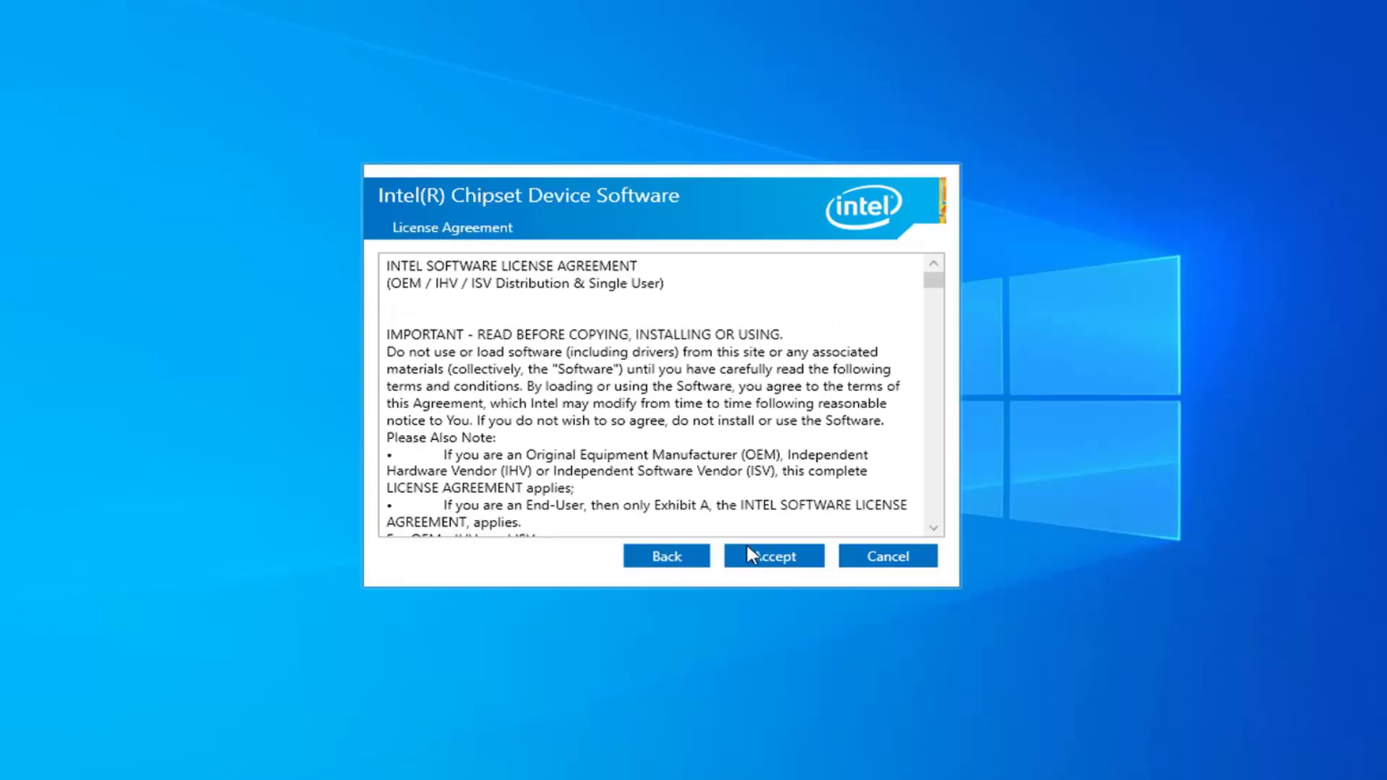
pyautogui.click(765, 561)
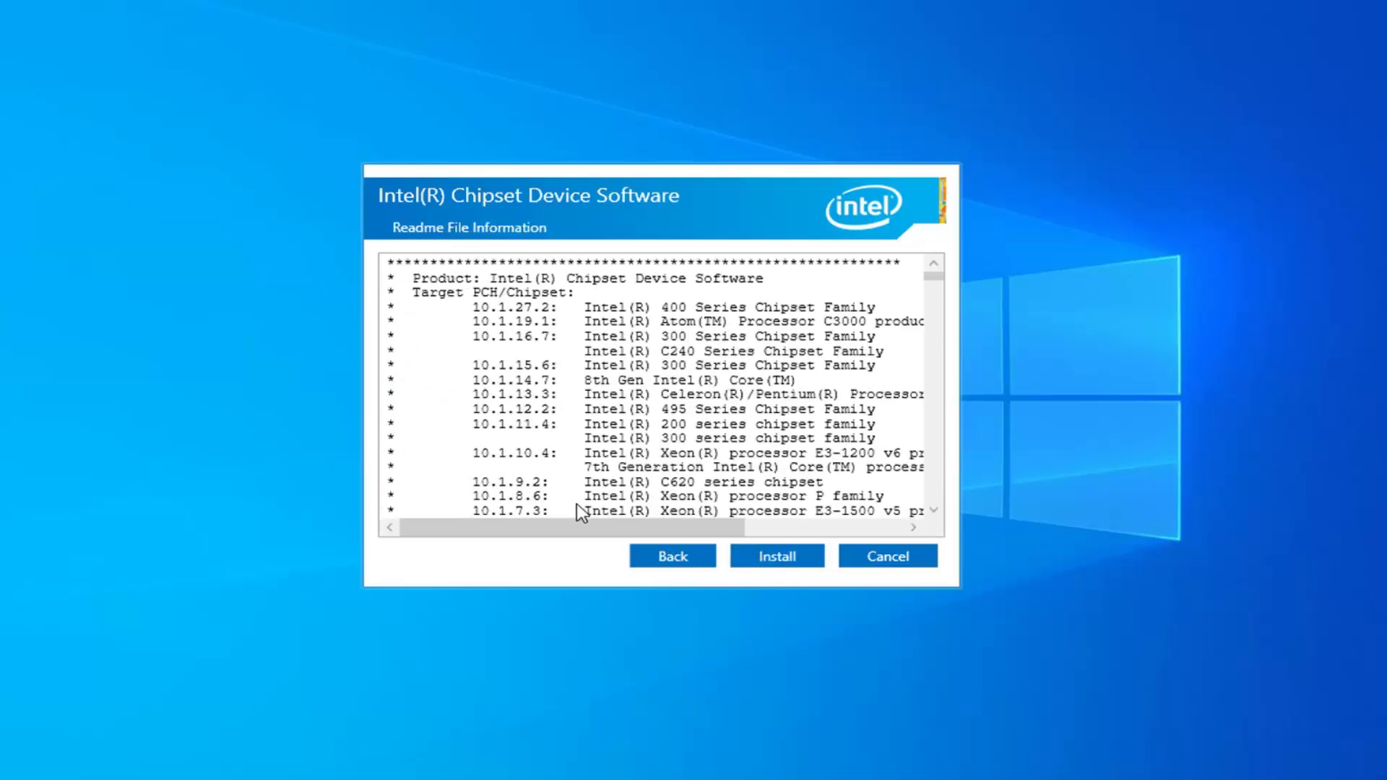
pyautogui.click(768, 563)
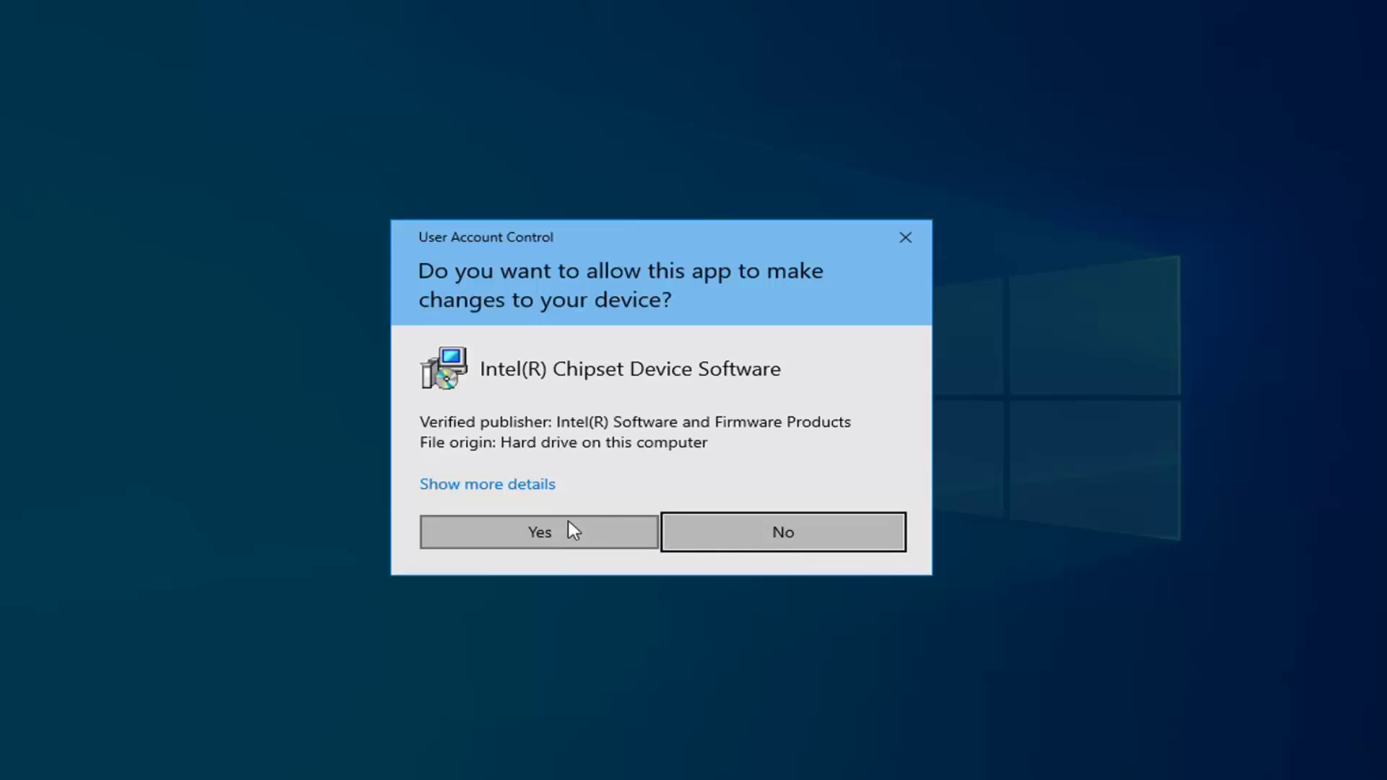
pyautogui.click(554, 534)
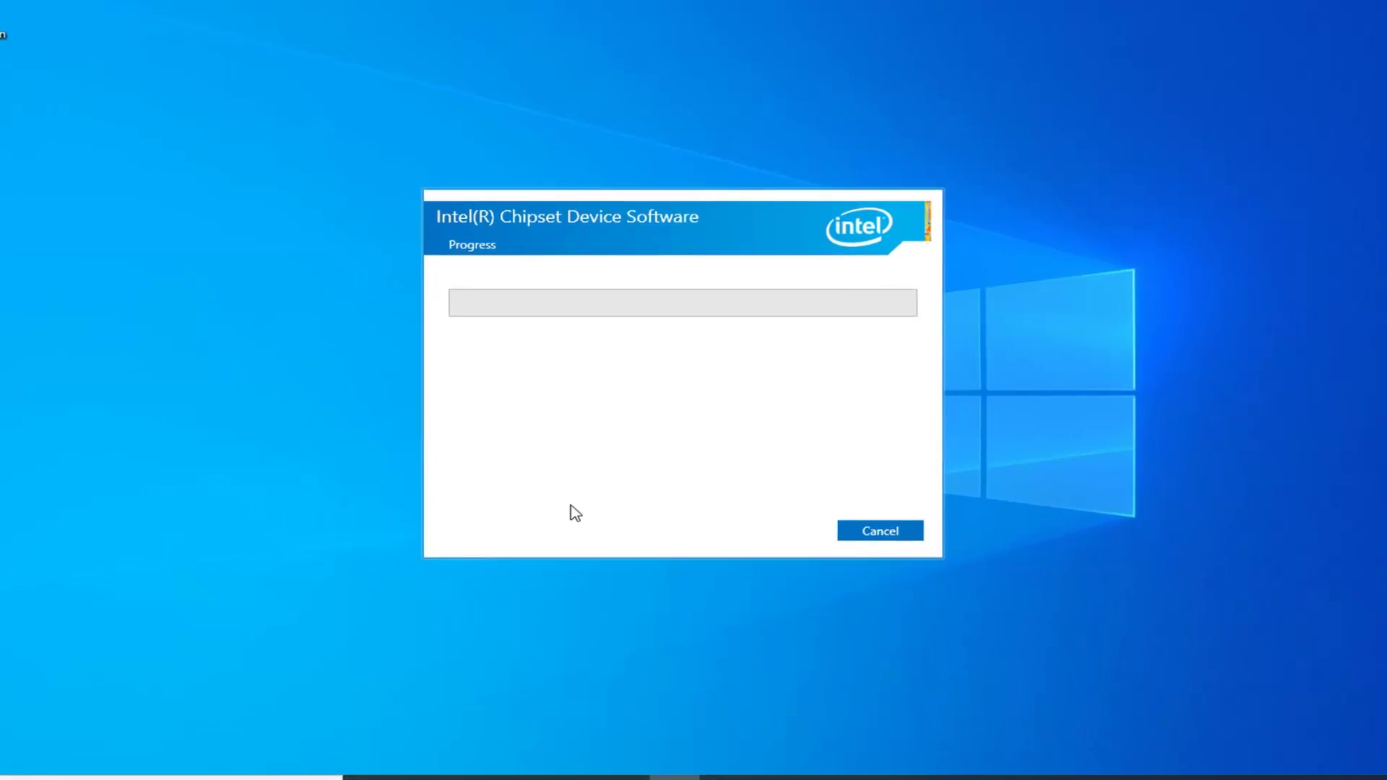